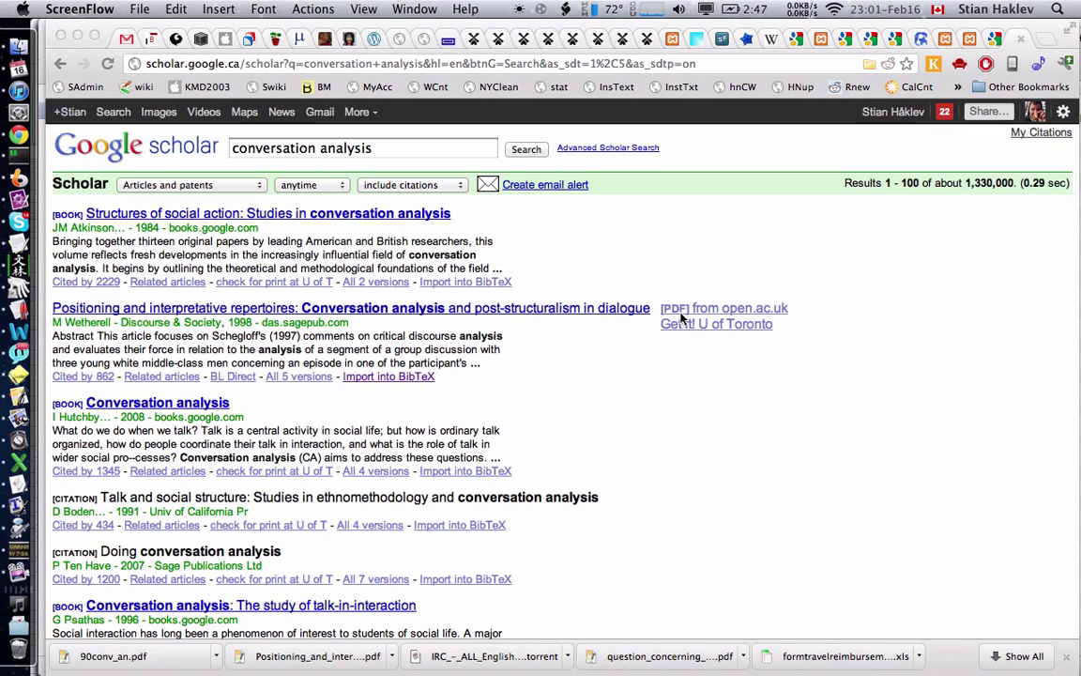
# Download the Positioning and 1990 Conversation analysis PDFs from Google Scholar and show Downloads
pyautogui.click(710, 312)
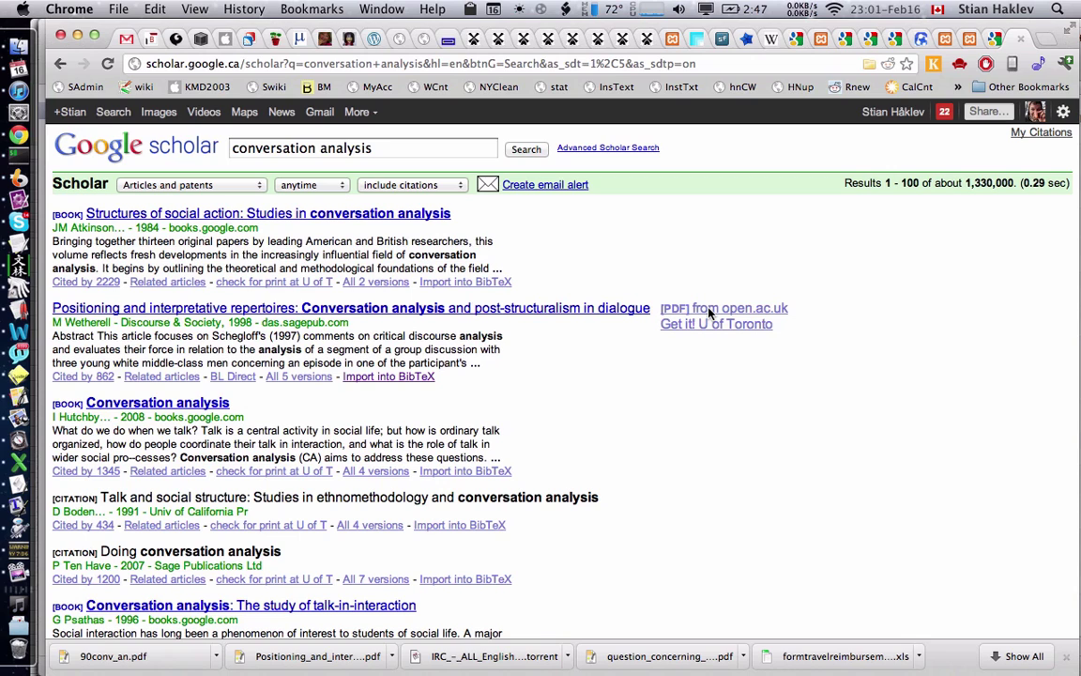
pyautogui.click(710, 312)
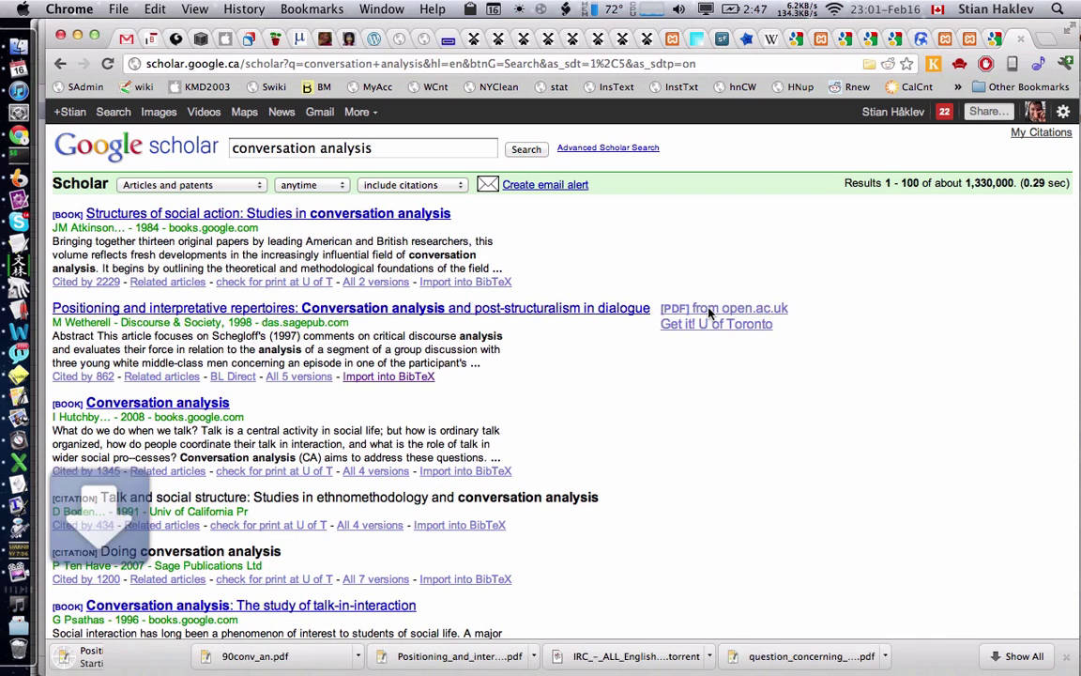
pyautogui.scroll(-8, 673, 446)
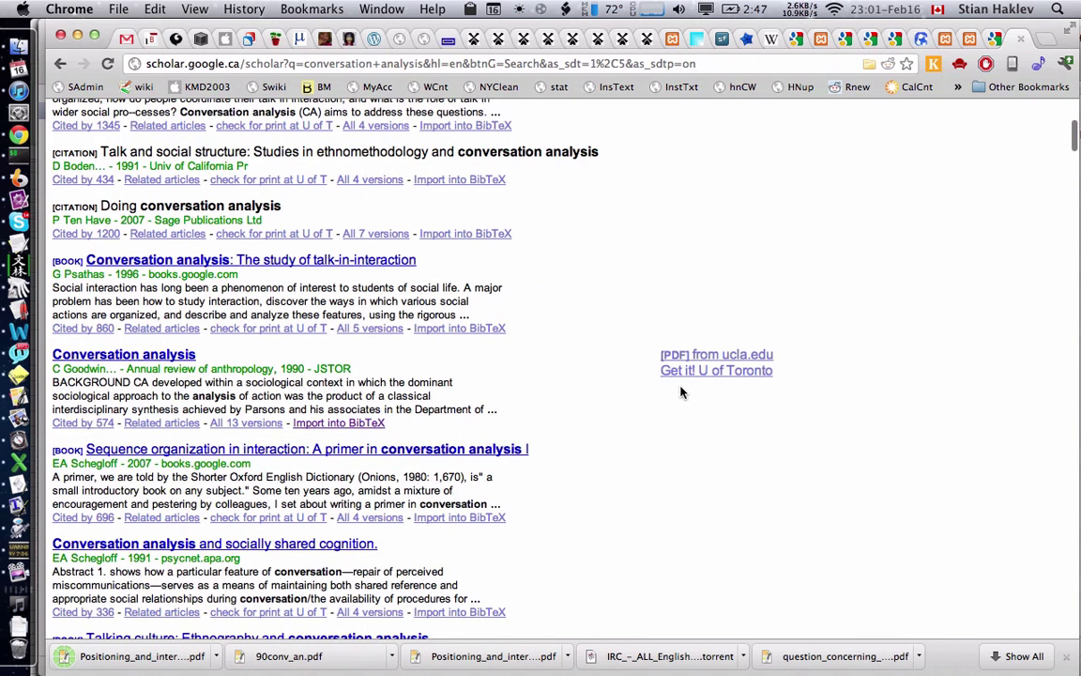
pyautogui.click(664, 356)
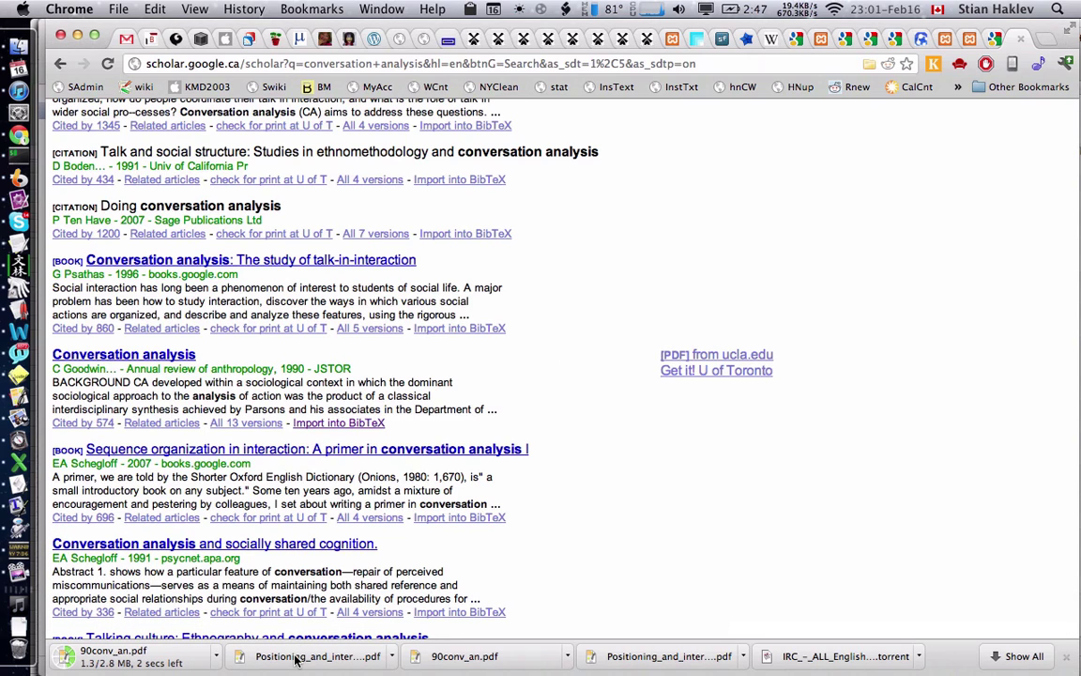
pyautogui.click(18, 45)
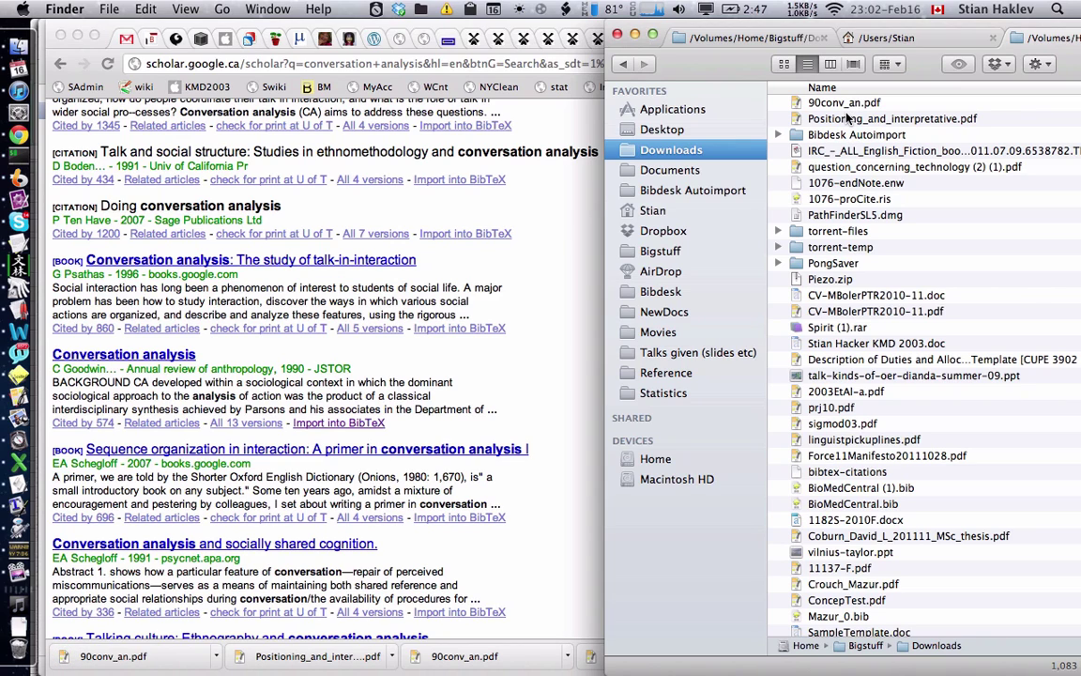
# Create a new library and drag in Positioning_and_interpretative.pdf and 90conv_an.pdf, dismissing the duplicate cite key warning
pyautogui.click(19, 373)
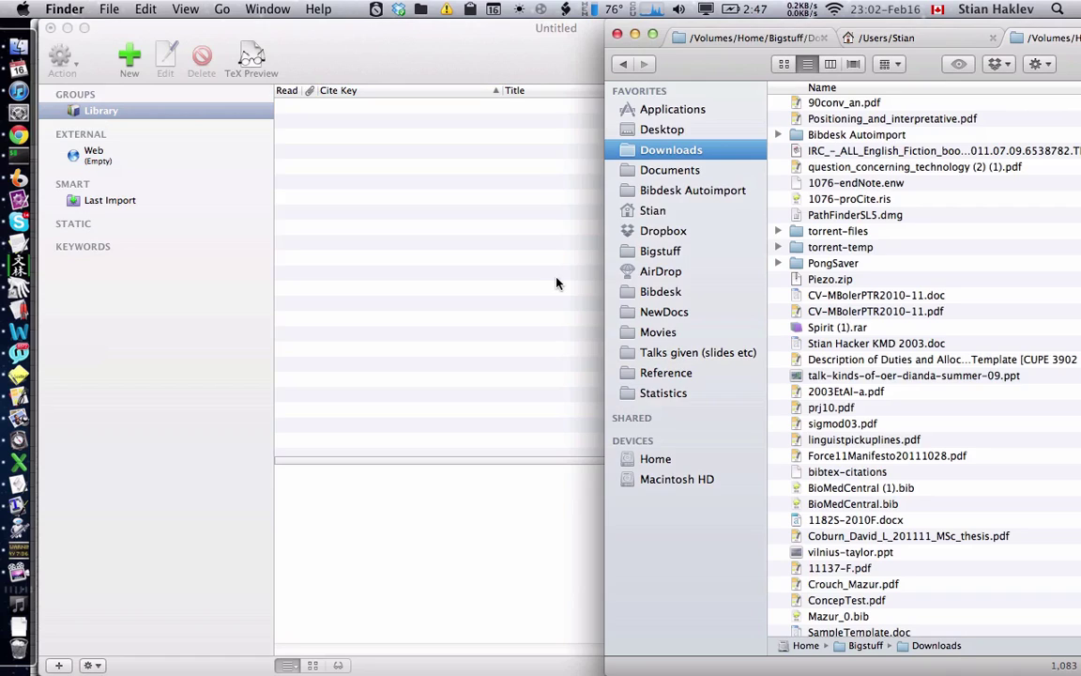
pyautogui.click(772, 116)
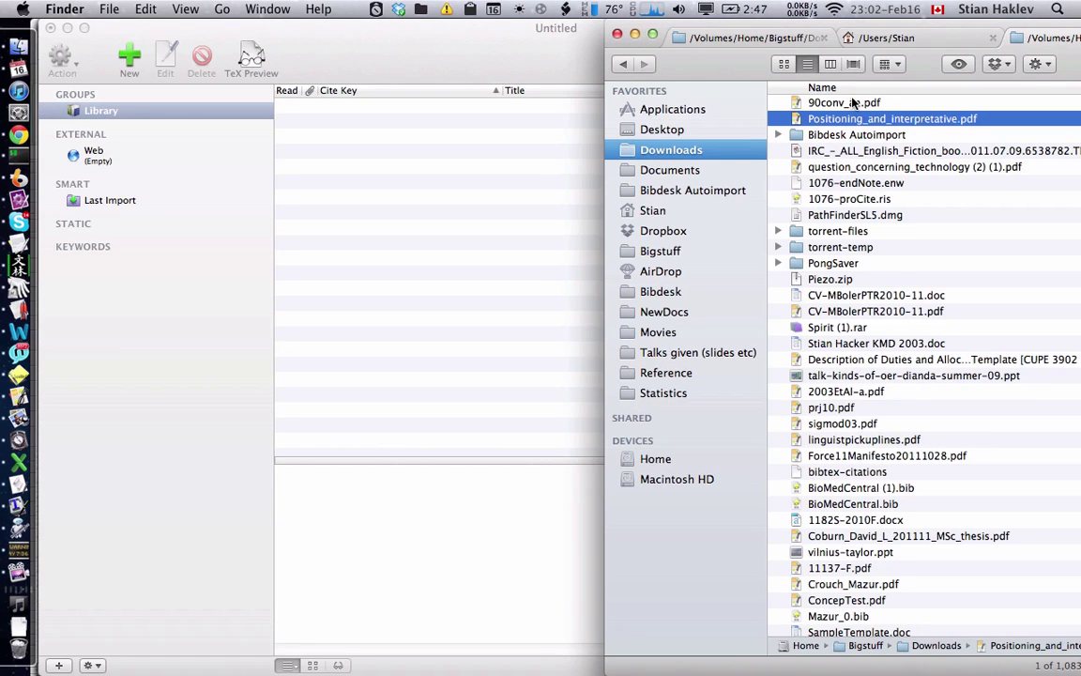
pyautogui.keyDown('shift'); pyautogui.click(852, 102); pyautogui.keyUp('shift')
pyautogui.moveTo(852, 101); pyautogui.dragTo(338, 270)
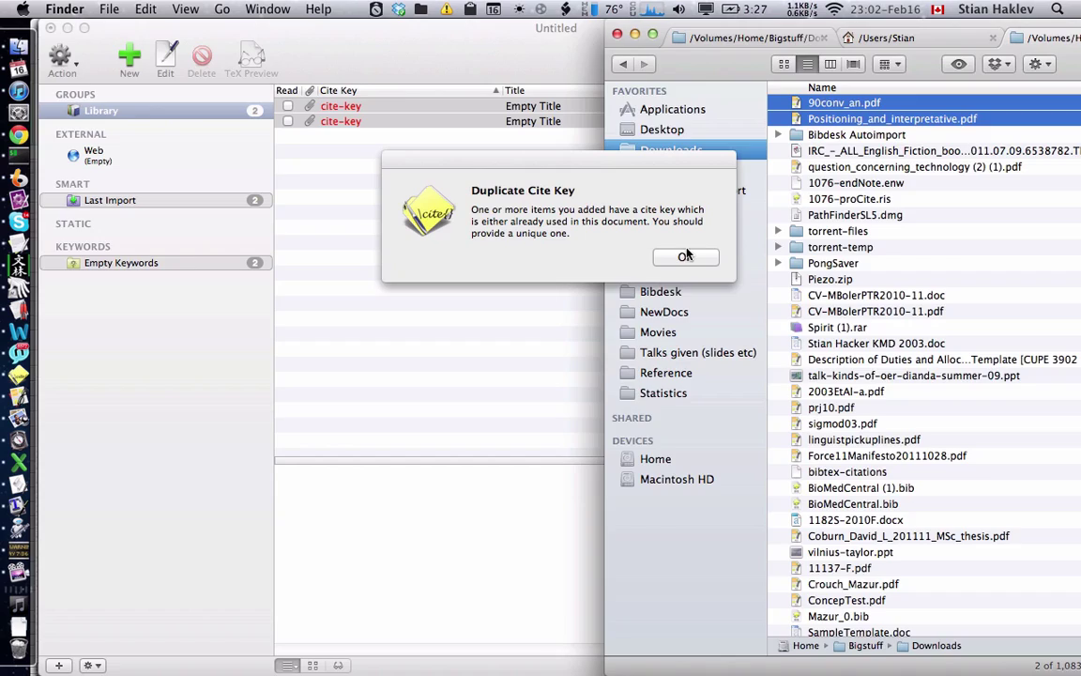
pyautogui.click(686, 258)
# Select both new Empty Title entries
pyautogui.click(507, 220)
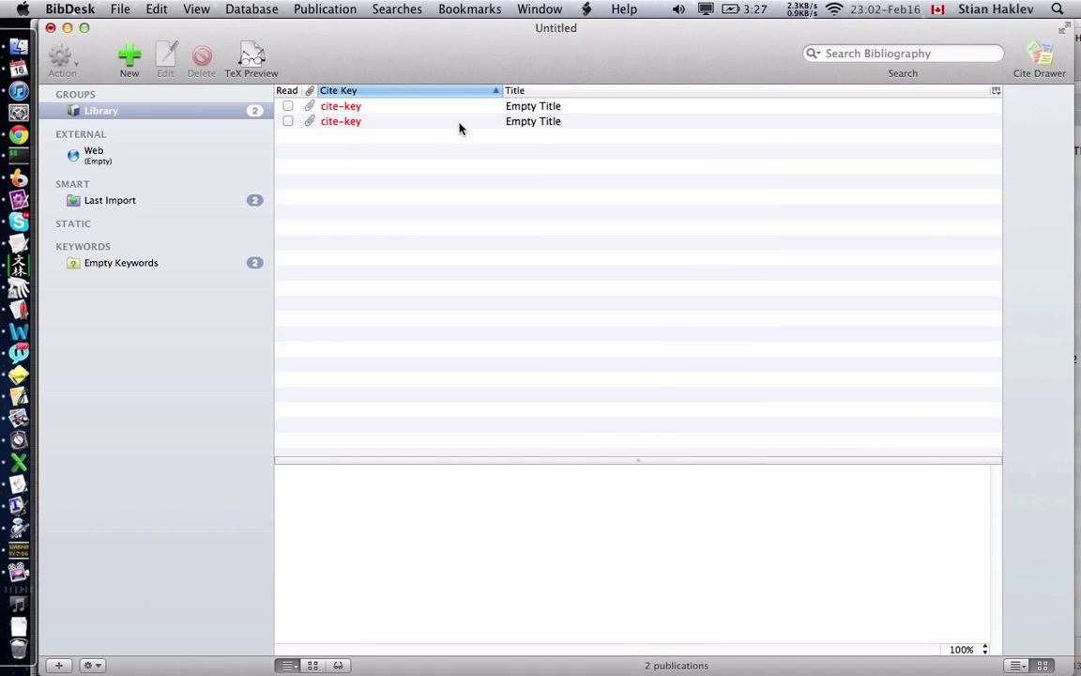
pyautogui.click(459, 123)
pyautogui.press('super+a')
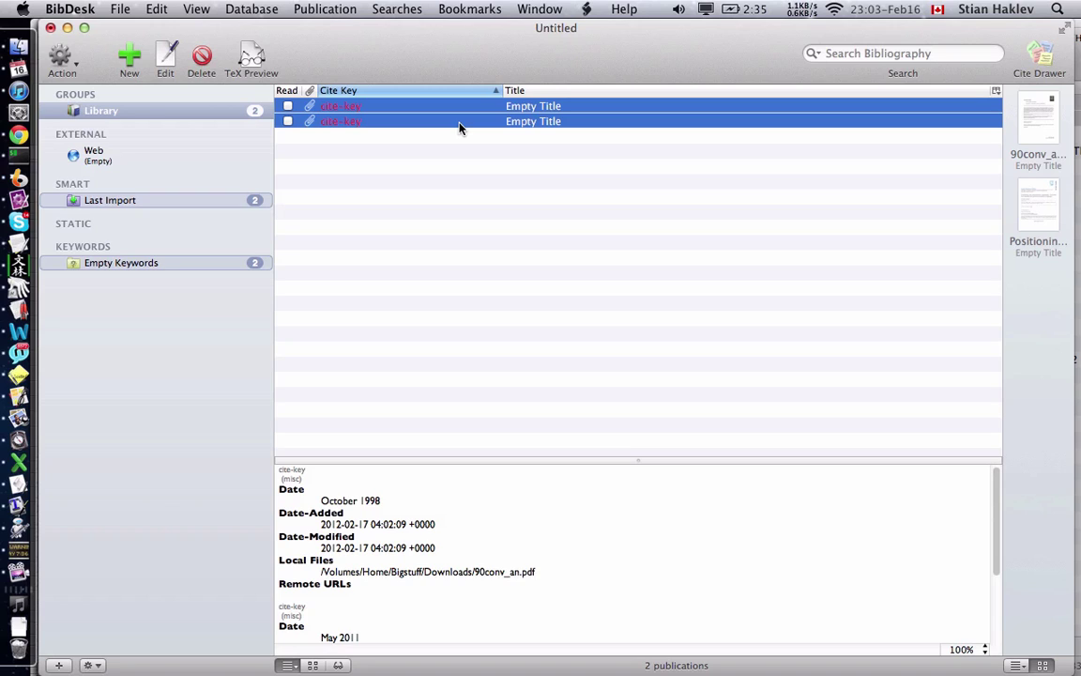
# Fetch bibtexnet metadata for both entries with Cmd+Alt+B and dismiss the success notification
pyautogui.press('alt')
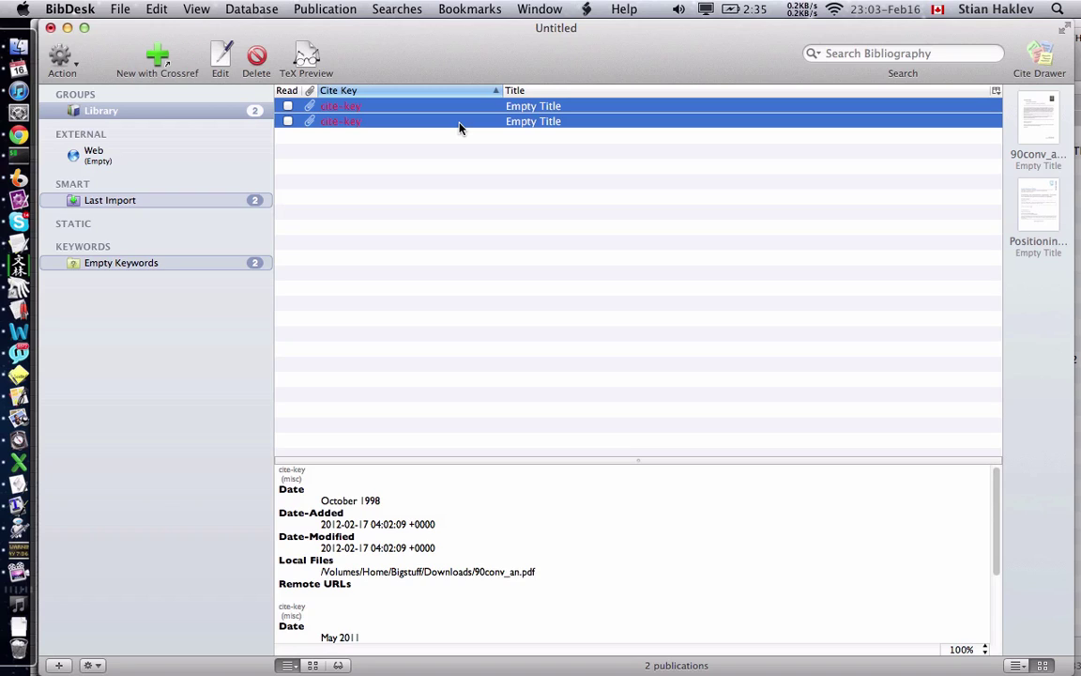
pyautogui.press('super+alt+b')
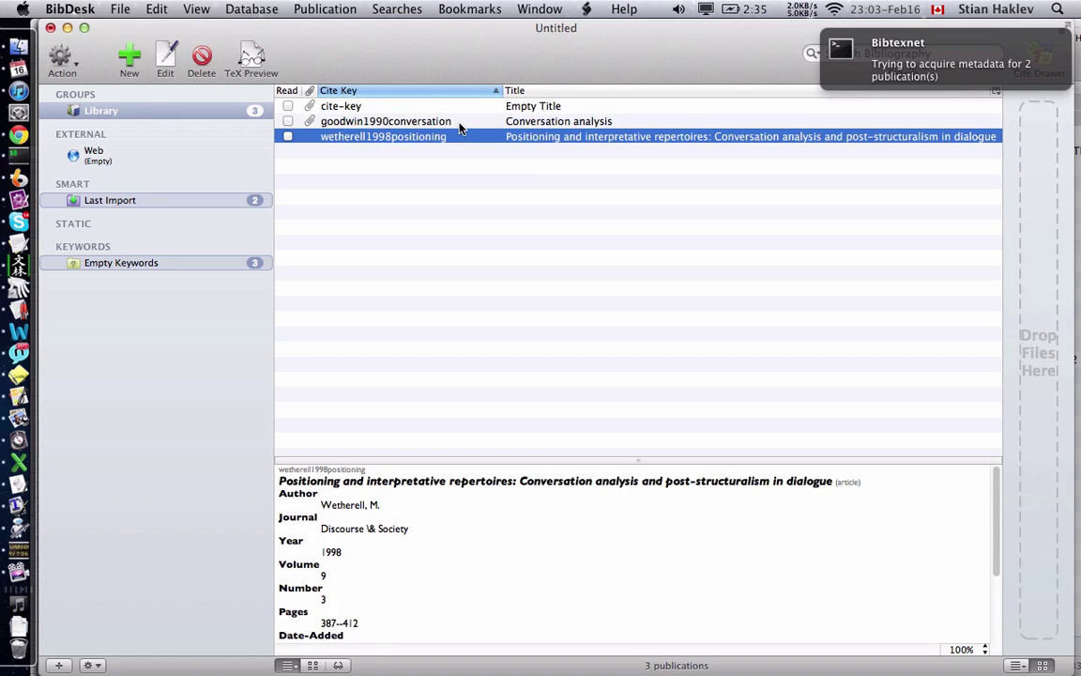
pyautogui.moveTo(932, 118)
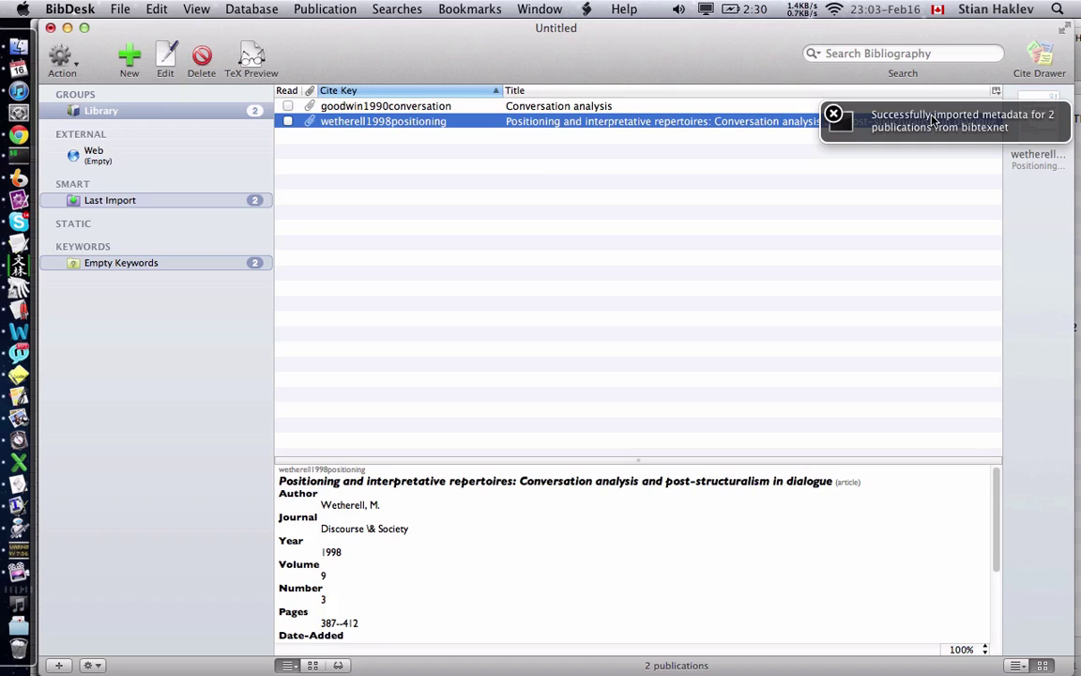
pyautogui.click(833, 114)
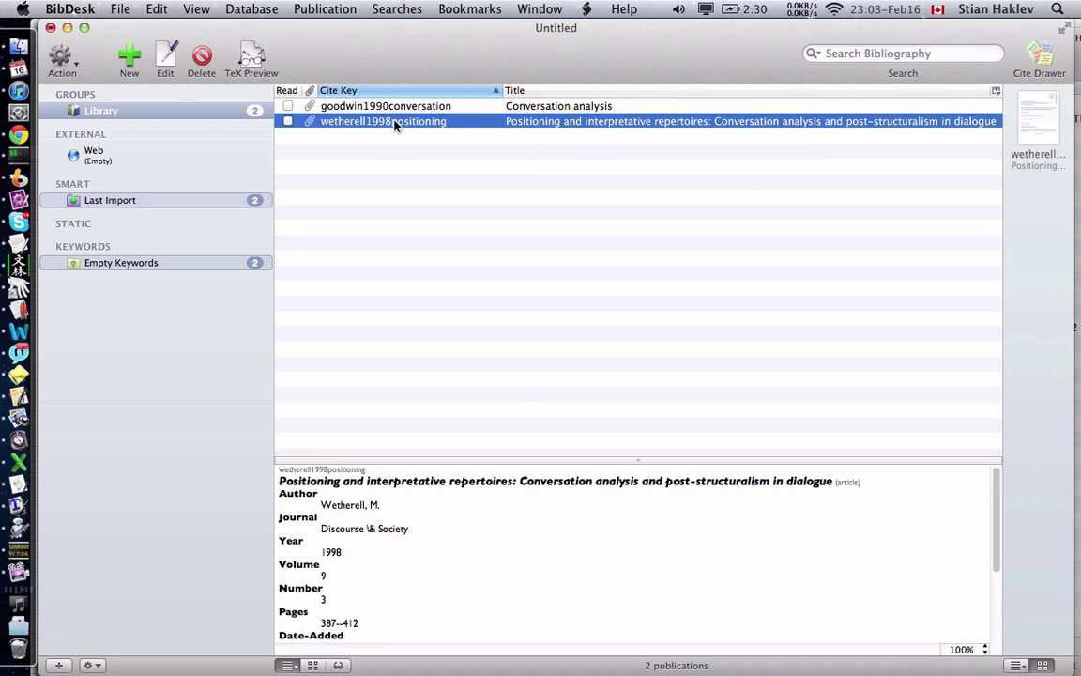
# Inspect the wetherell1998positioning entry in the editor, then close it
pyautogui.press('super+e')
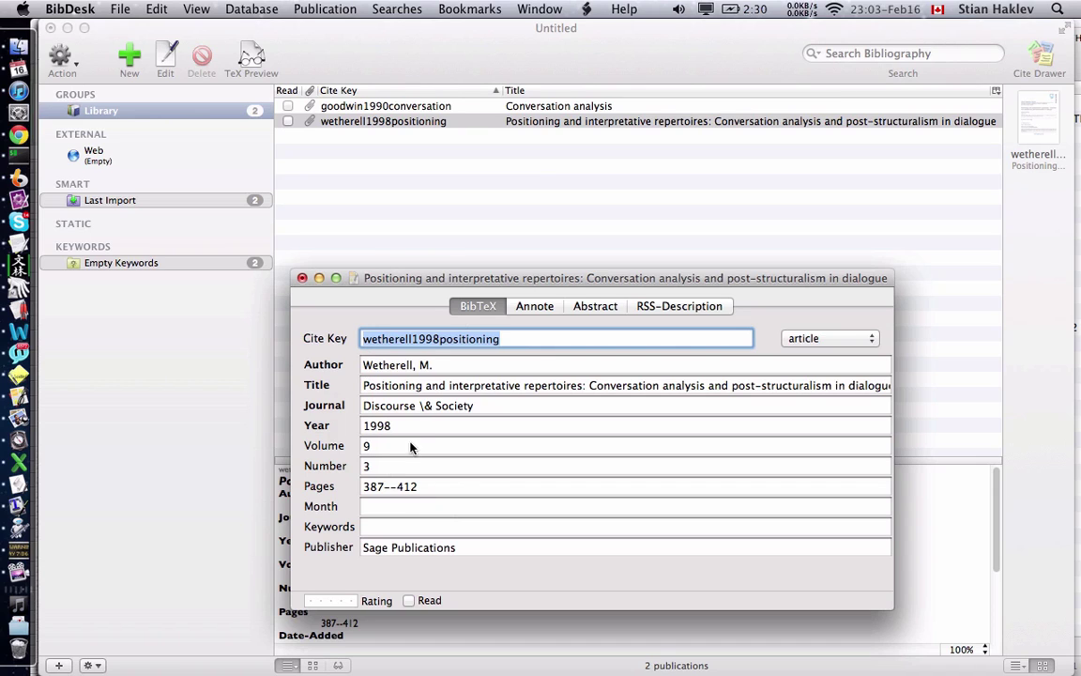
pyautogui.click(302, 279)
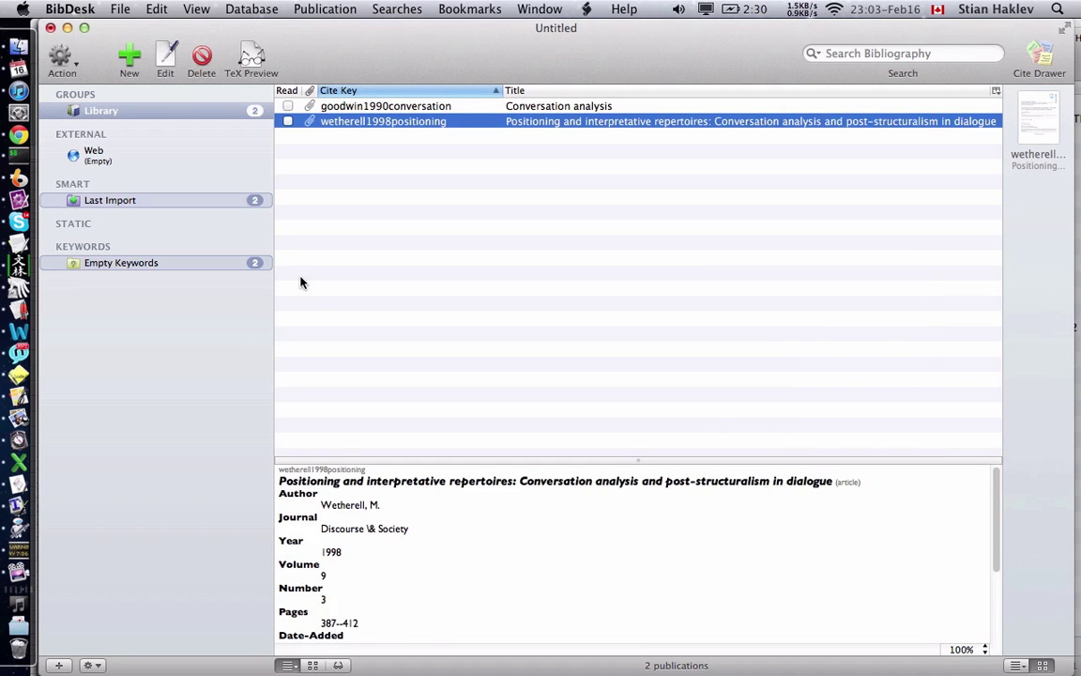
pyautogui.scroll(-5, 359, 583)
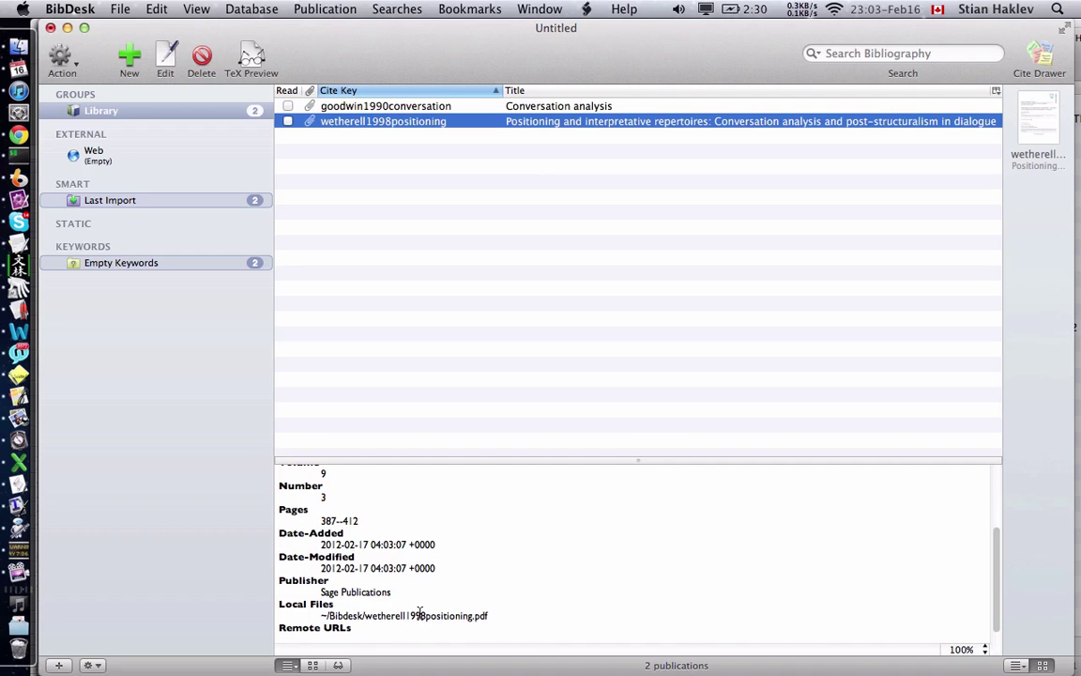
# Show the Bibdesk folder in Finder and copy the Terminal Path of goodwin1990conversation.pdf
pyautogui.click(23, 44)
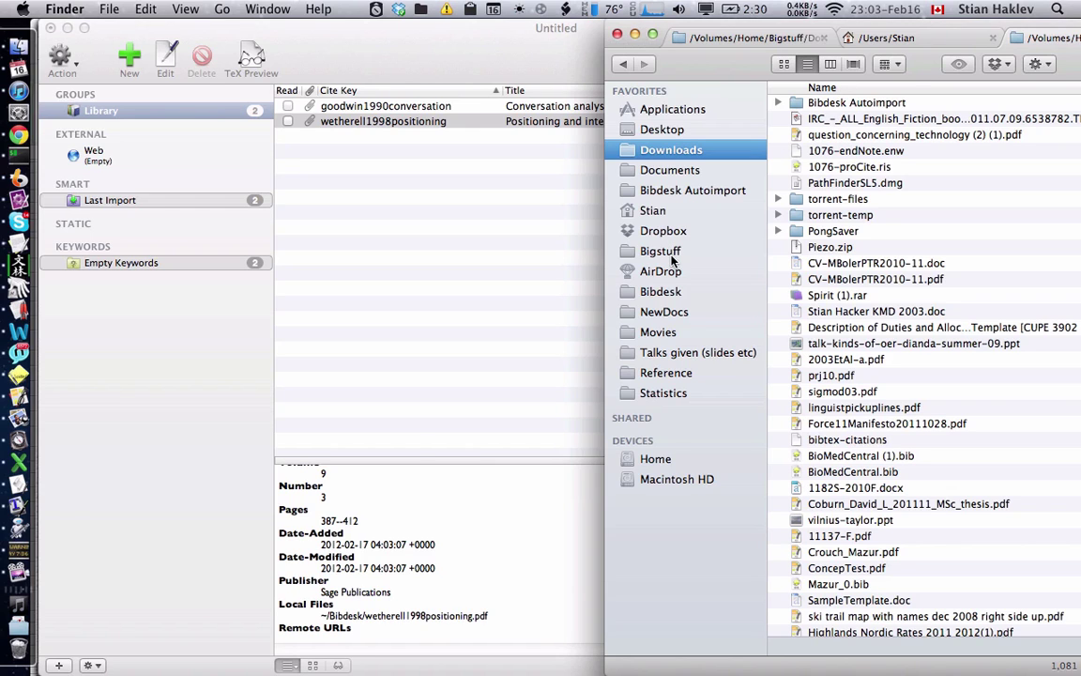
pyautogui.click(674, 293)
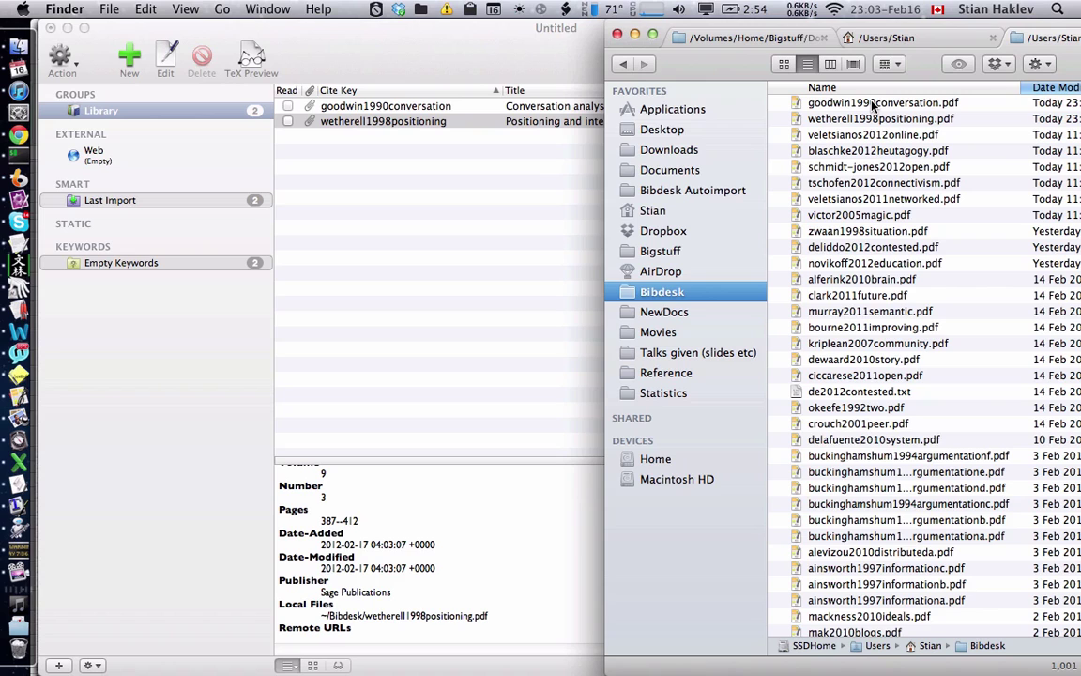
pyautogui.click(871, 106)
pyautogui.rightClick(851, 106)
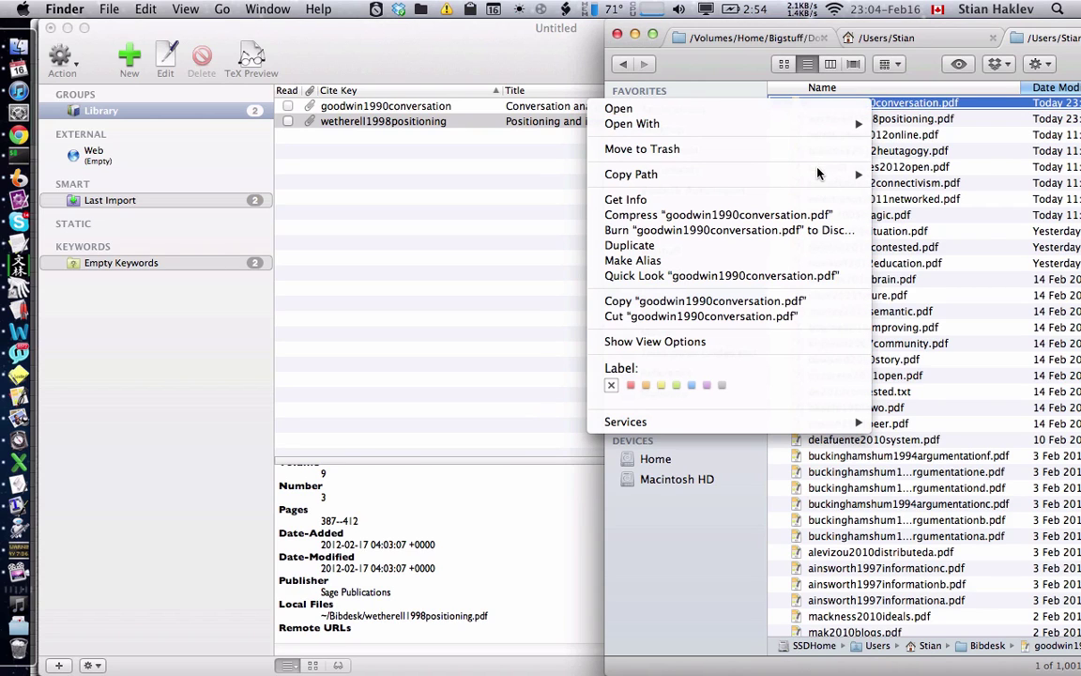
pyautogui.moveTo(831, 174)
pyautogui.click(925, 236)
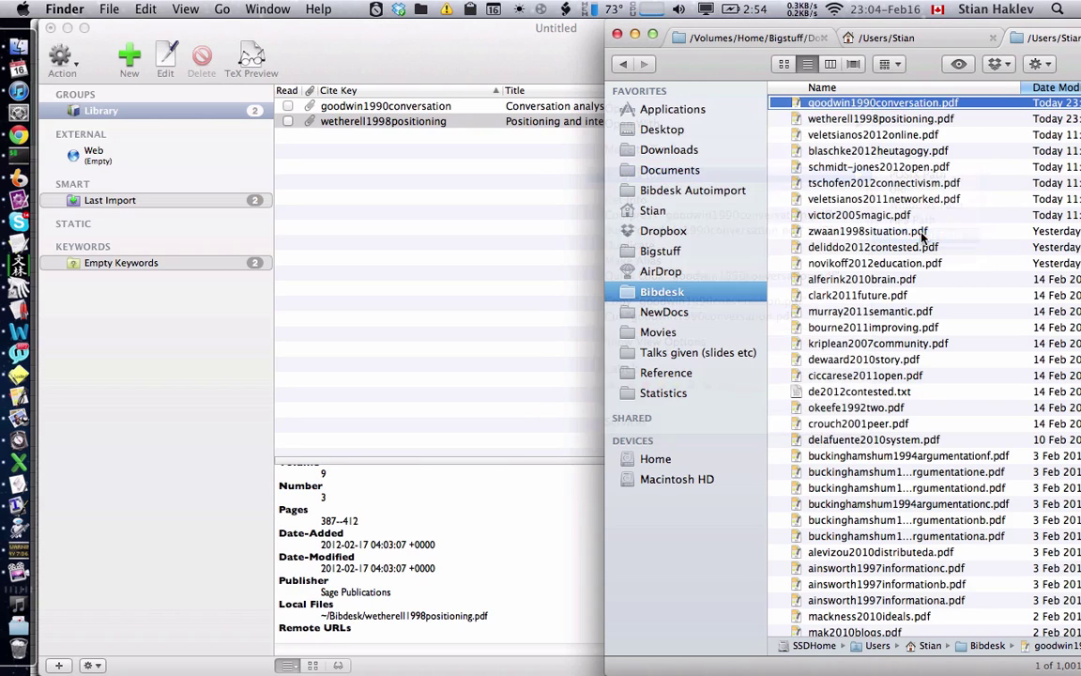
# Run 'ruby -KU hash-test.rb hash' on goodwin1990conversation.pdf and select the printed hash f601ab7eb847…
pyautogui.click(20, 161)
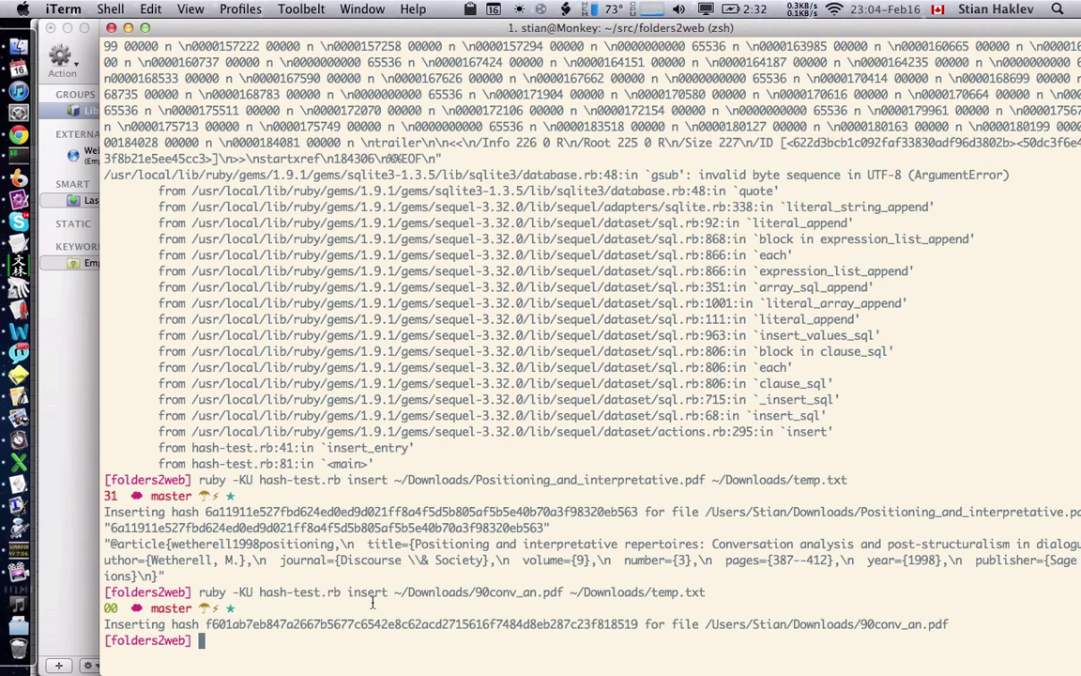
pyautogui.write('ruby -KU has')
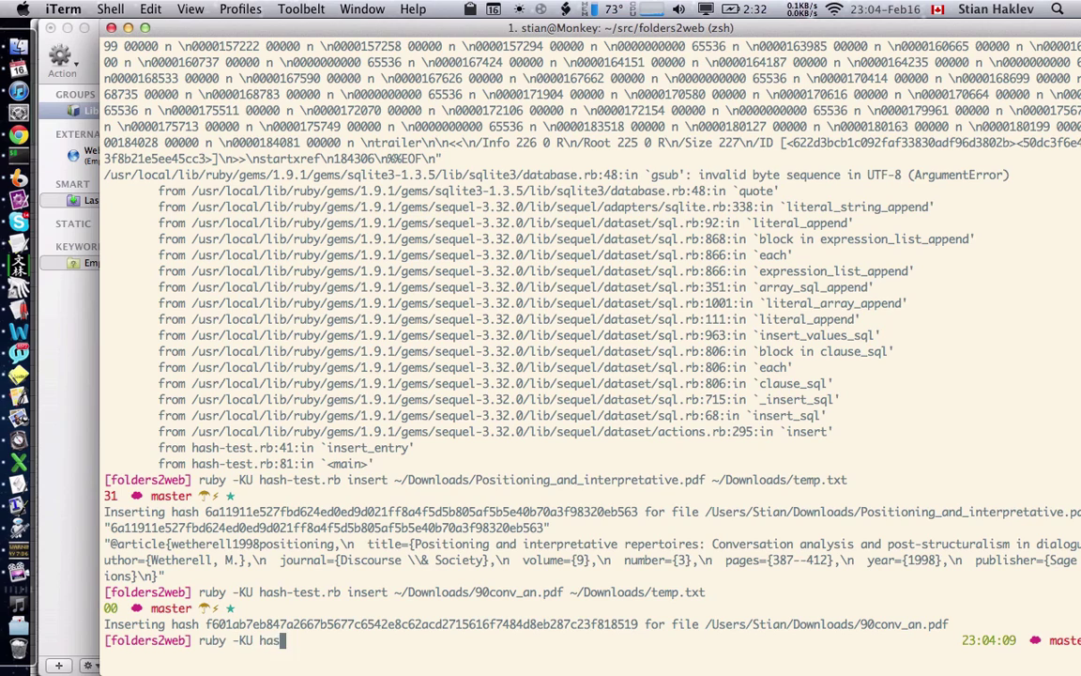
pyautogui.press('Tab')
pyautogui.write('hash')
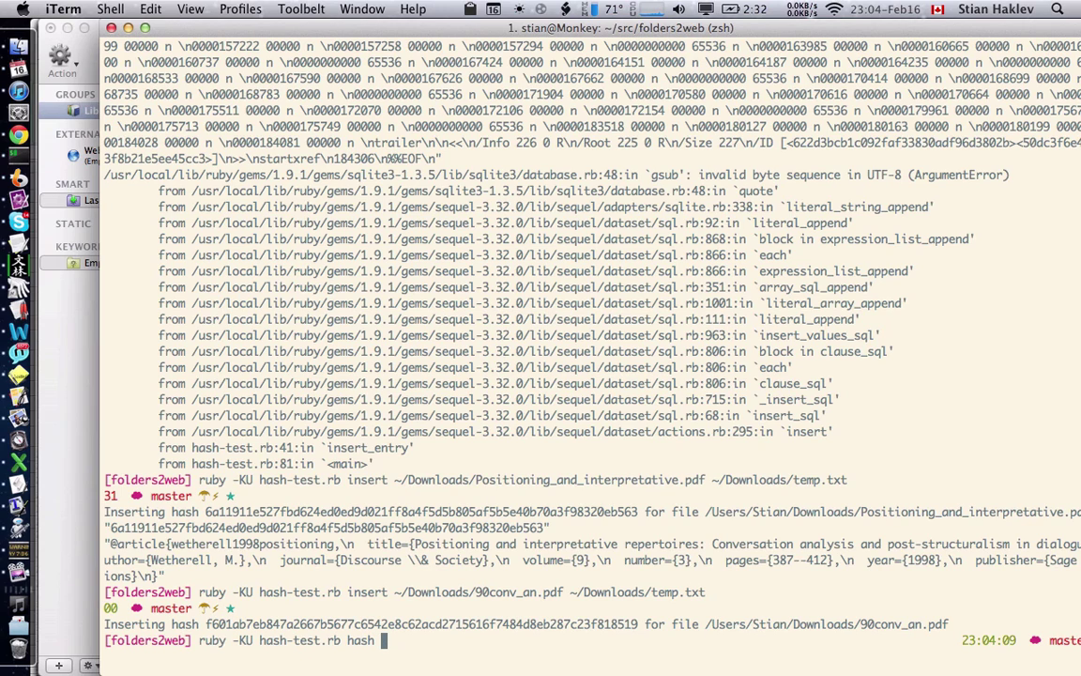
pyautogui.write('/Users/Stian/Bibdesk/goodwin1990conversation.pdf')
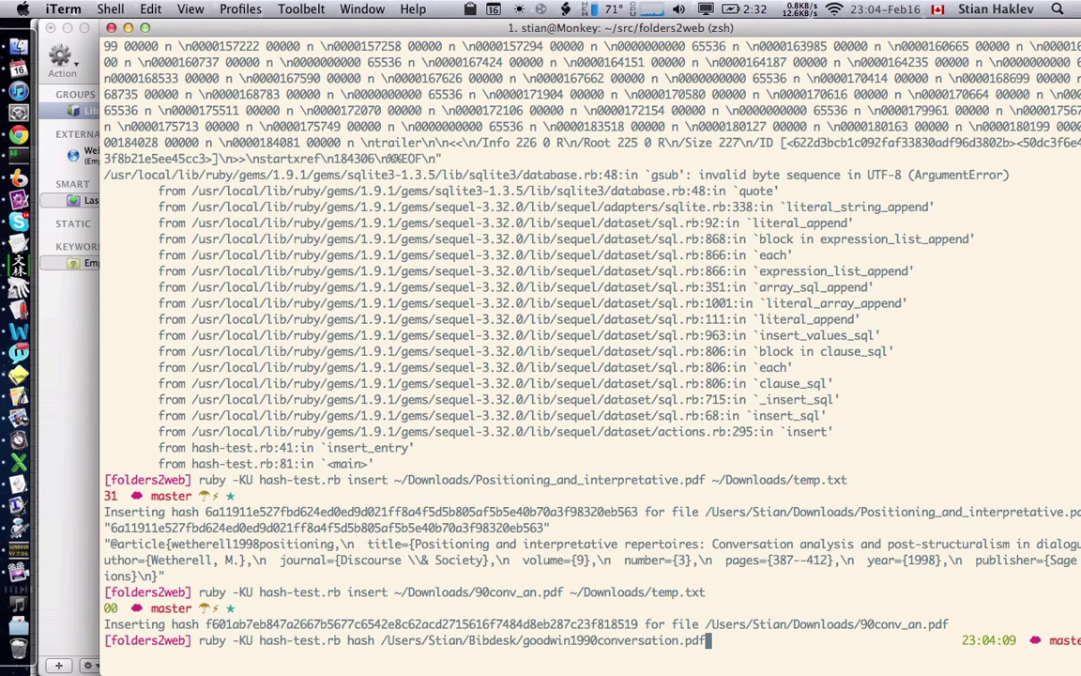
pyautogui.press('Return')
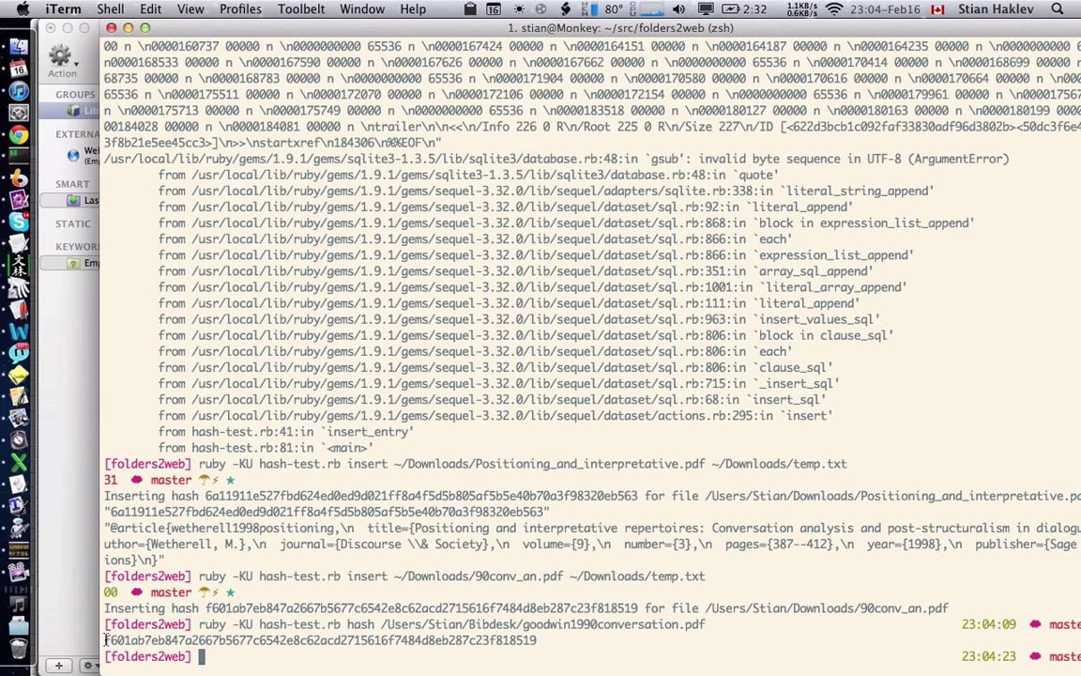
pyautogui.moveTo(104, 640); pyautogui.dragTo(537, 641)
pyautogui.press('super+c')
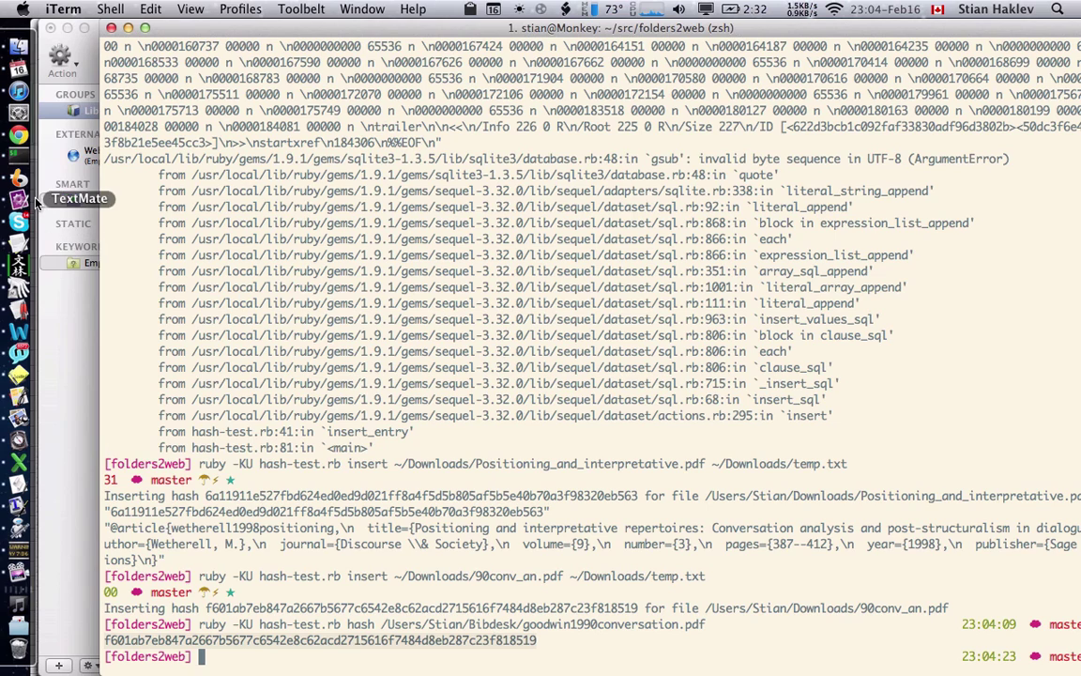
# Enter localhost/bibtexnet/ followed by the copied hash in Chrome's address bar
pyautogui.click(20, 136)
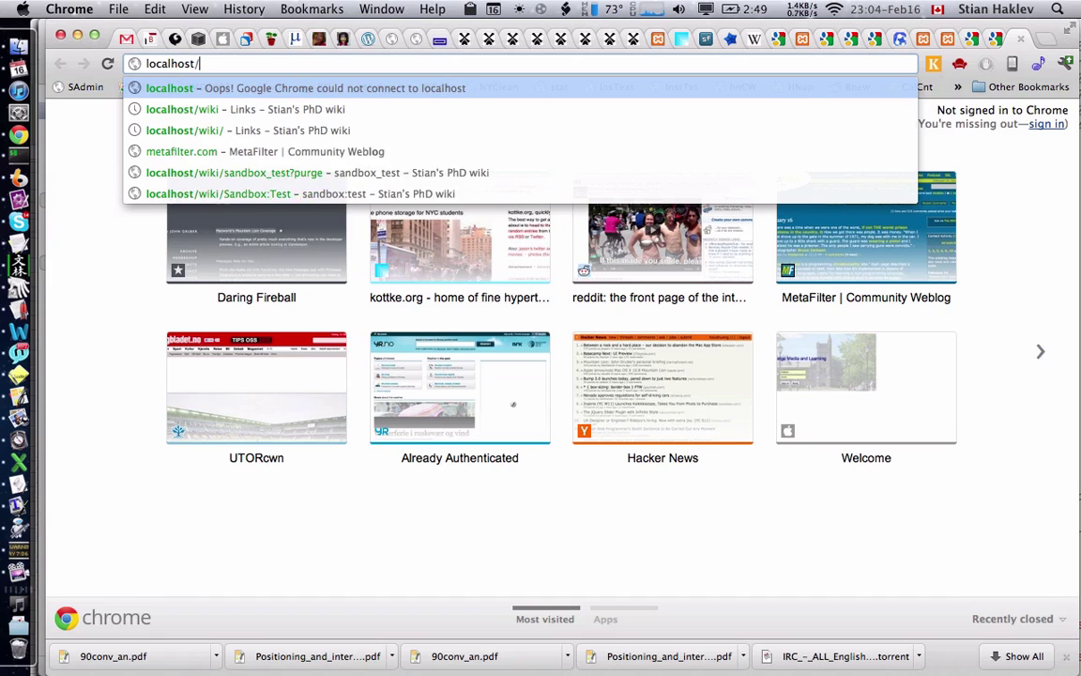
pyautogui.write('texnet')
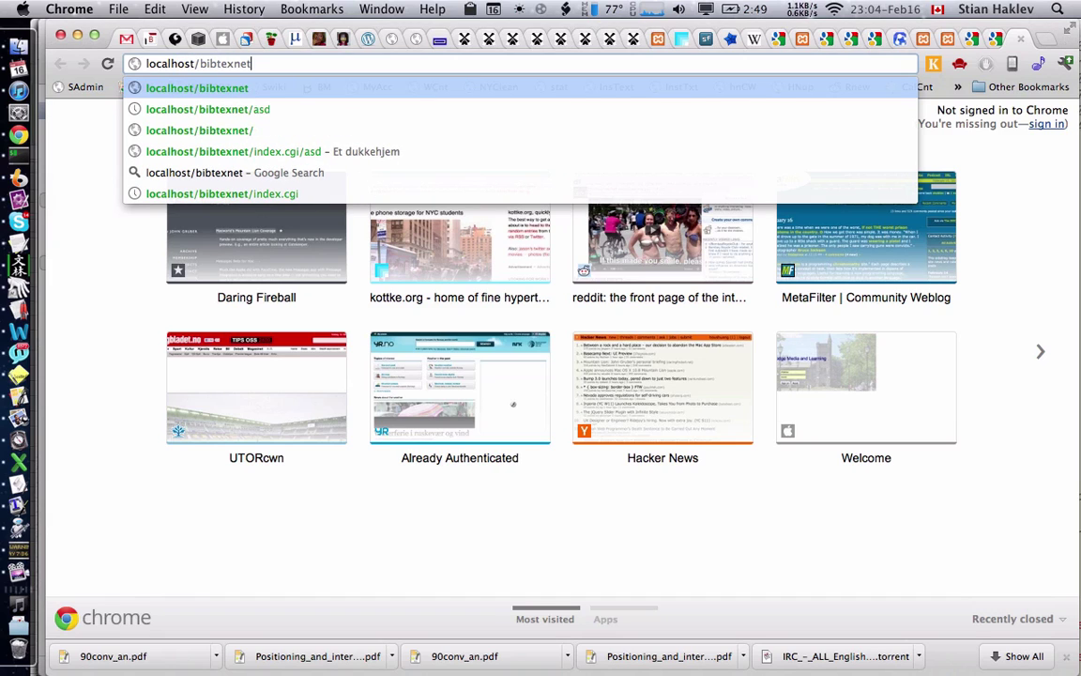
pyautogui.write('/')
pyautogui.press('super+v')
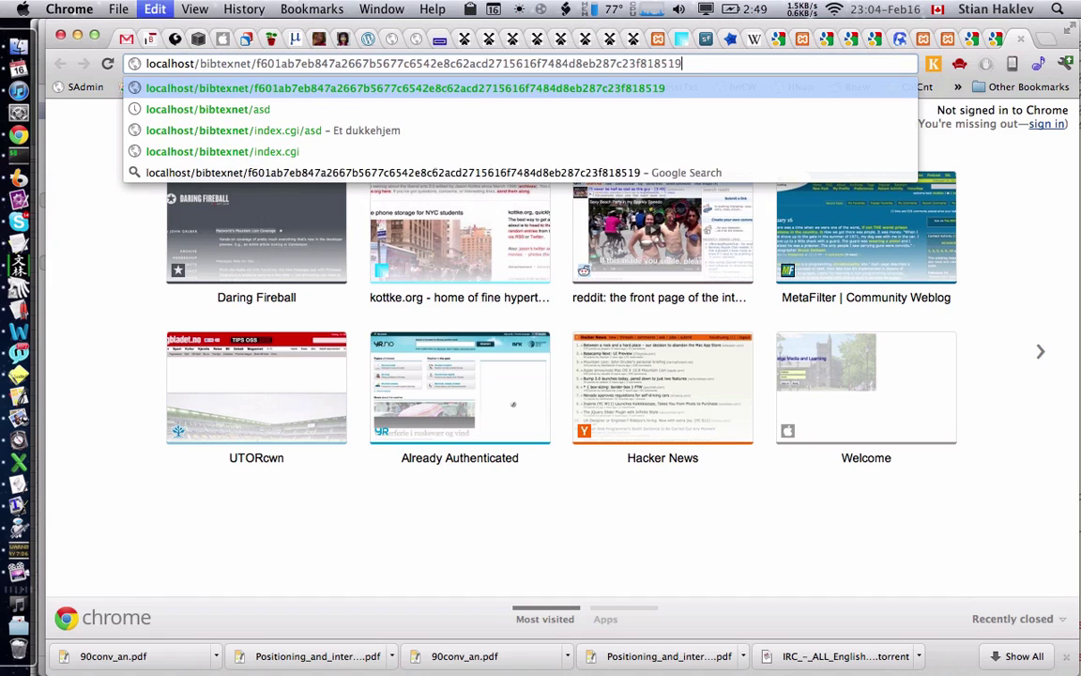